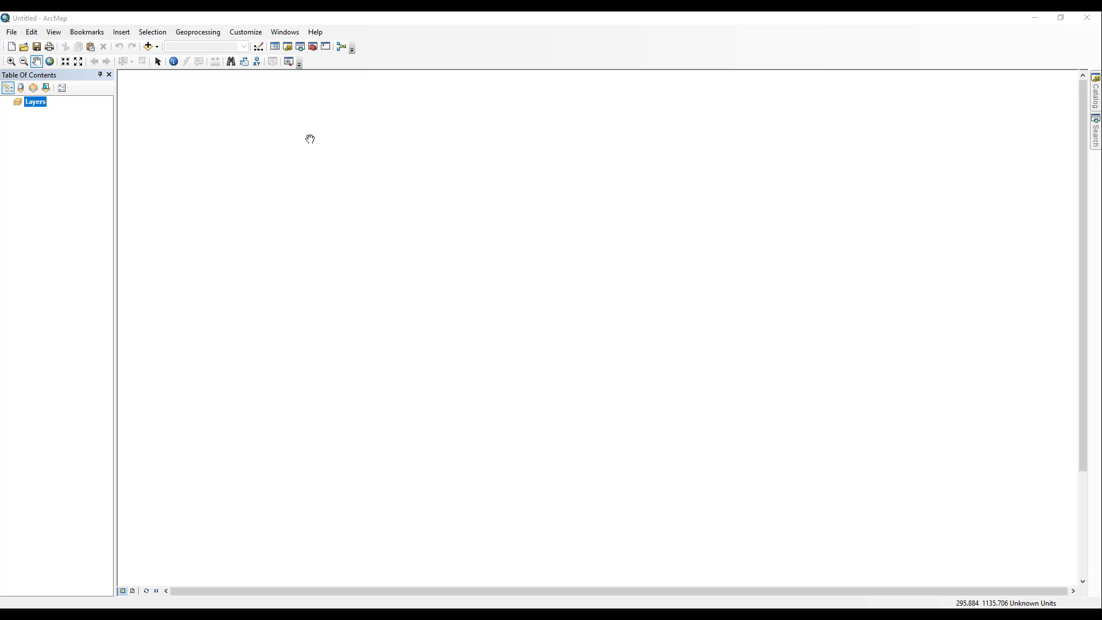
# - From Add Data, browse to GIS Servers and start the Add ArcGIS Server wizard using GIS services
pyautogui.click(148, 47)
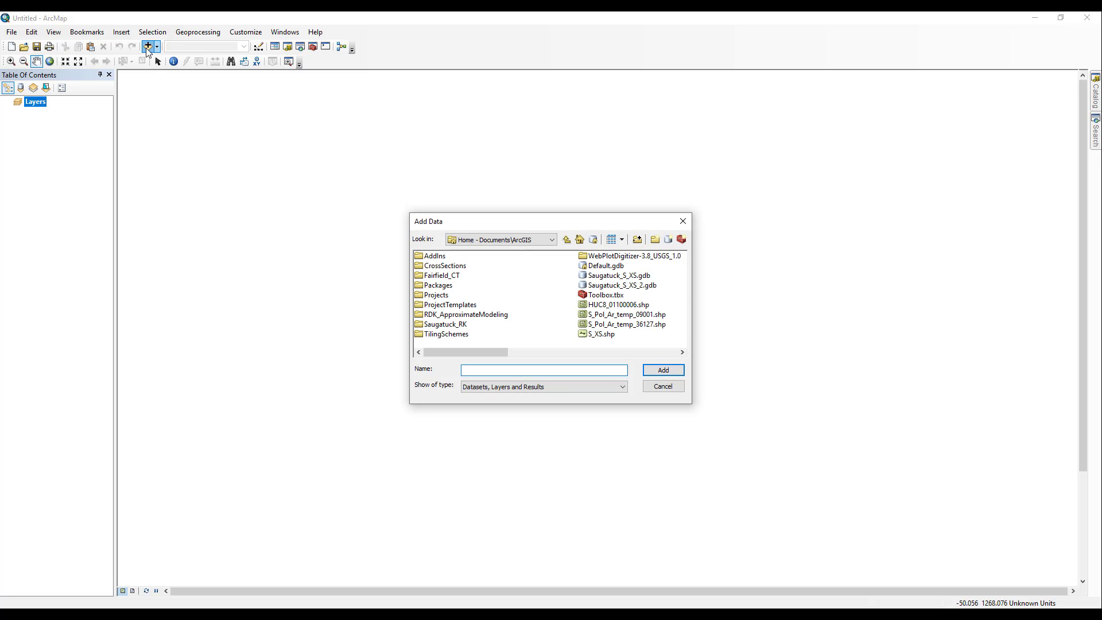
pyautogui.click(552, 240)
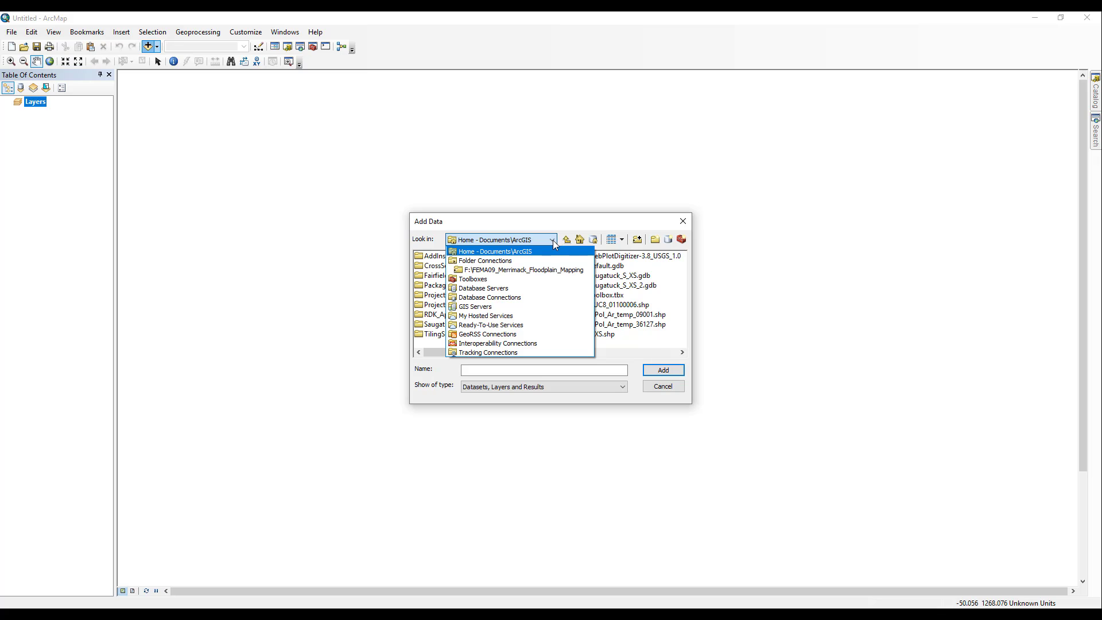
pyautogui.click(492, 306)
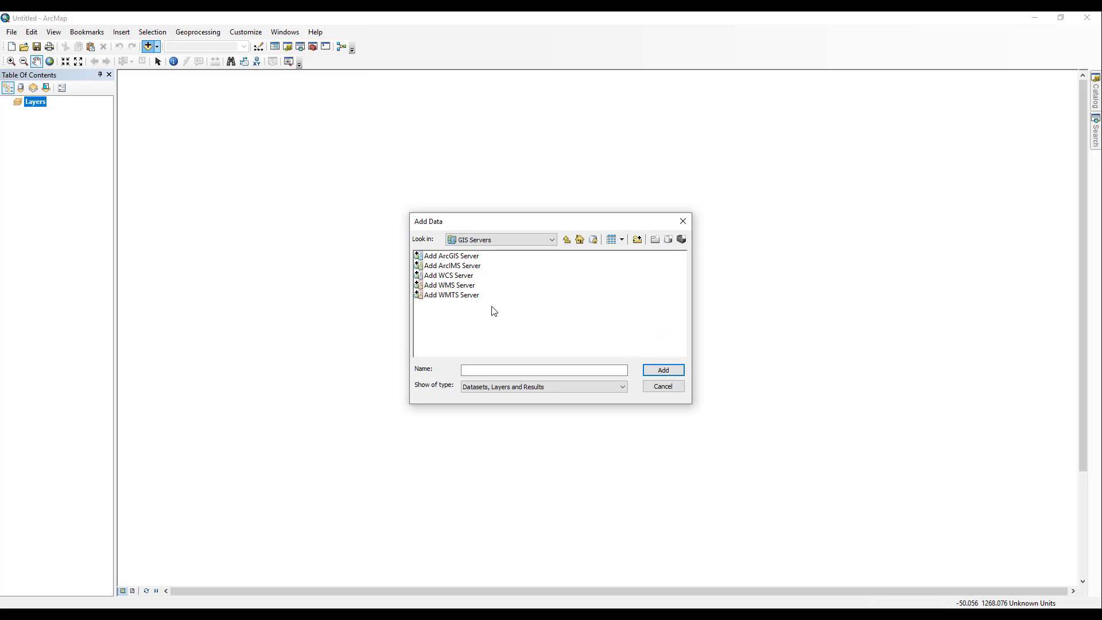
pyautogui.doubleClick(463, 256)
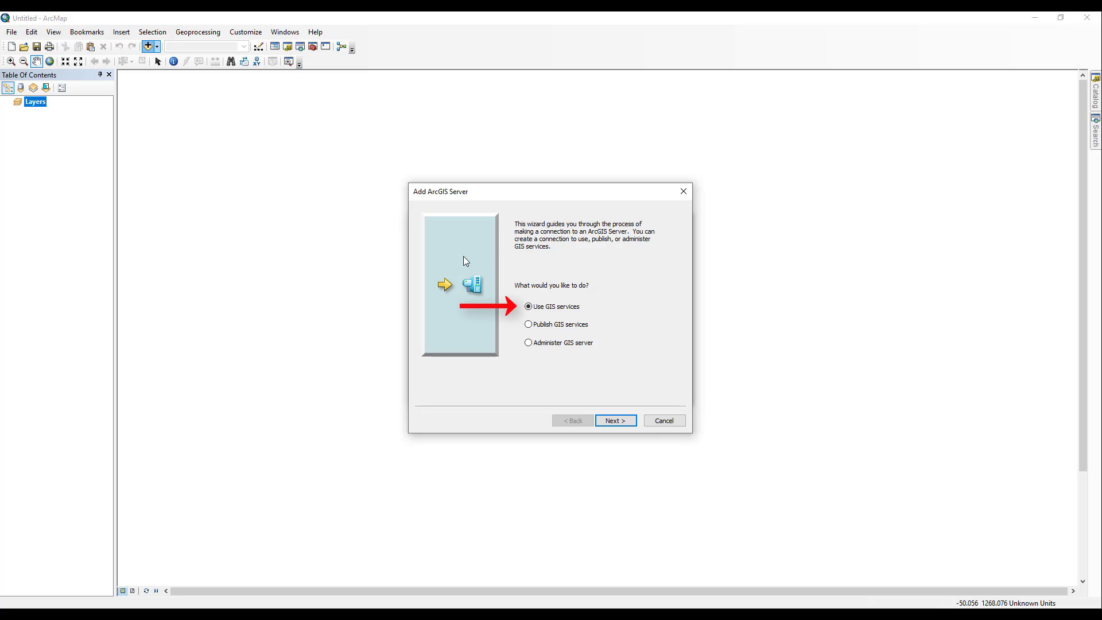
# - Create the ArcGIS Server connection with the pasted 3DEPElevation ImageServer URL
pyautogui.click(610, 422)
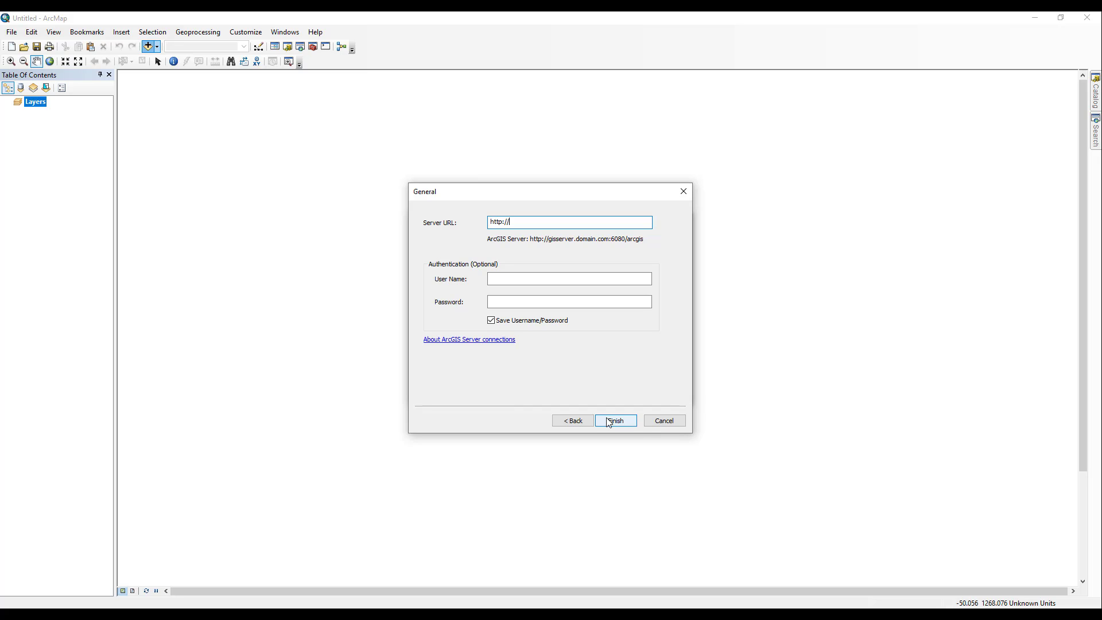
pyautogui.moveTo(550, 221); pyautogui.dragTo(472, 225)
pyautogui.hotkey('ctrl', 'v')
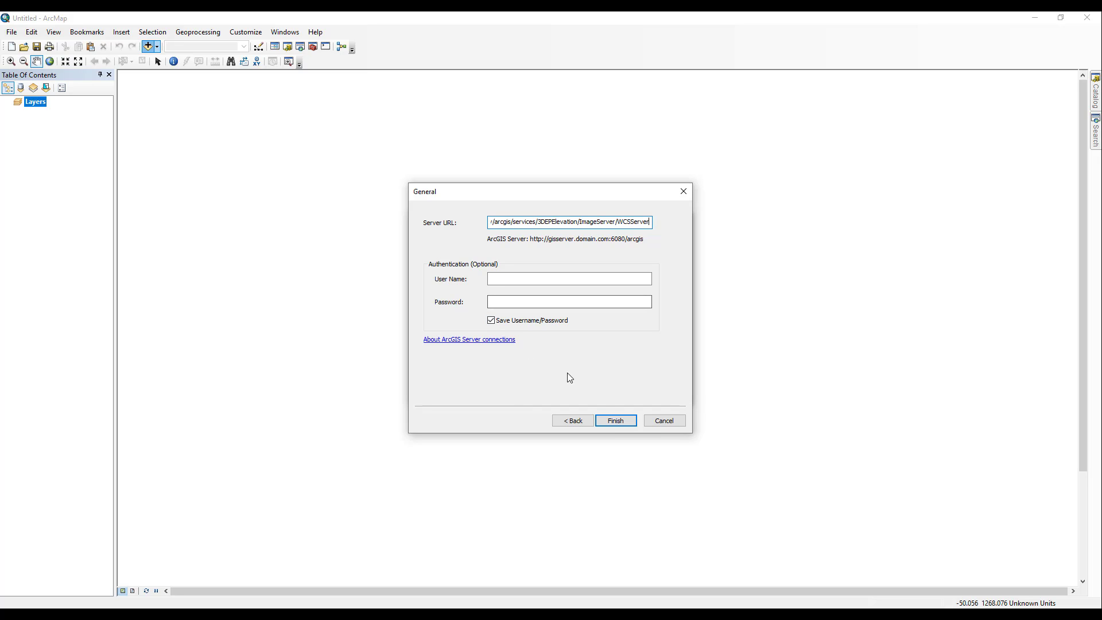
pyautogui.click(609, 422)
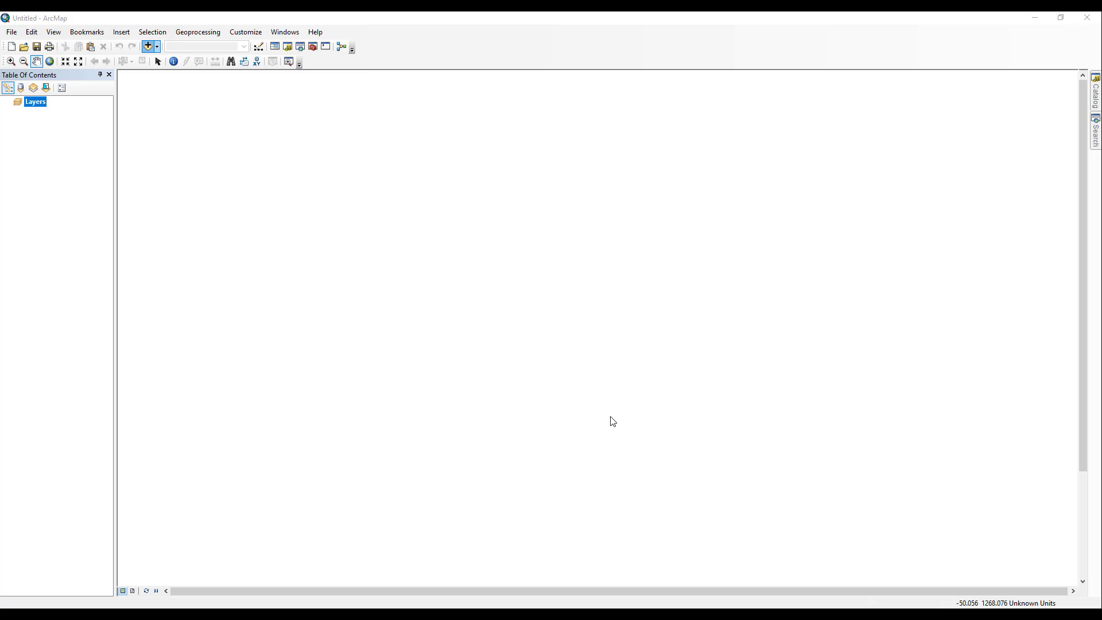
# - Add 3DEPElevation from the Catalog's elevation.nationalmap.gov connection to the Table Of Contents
pyautogui.click(1097, 101)
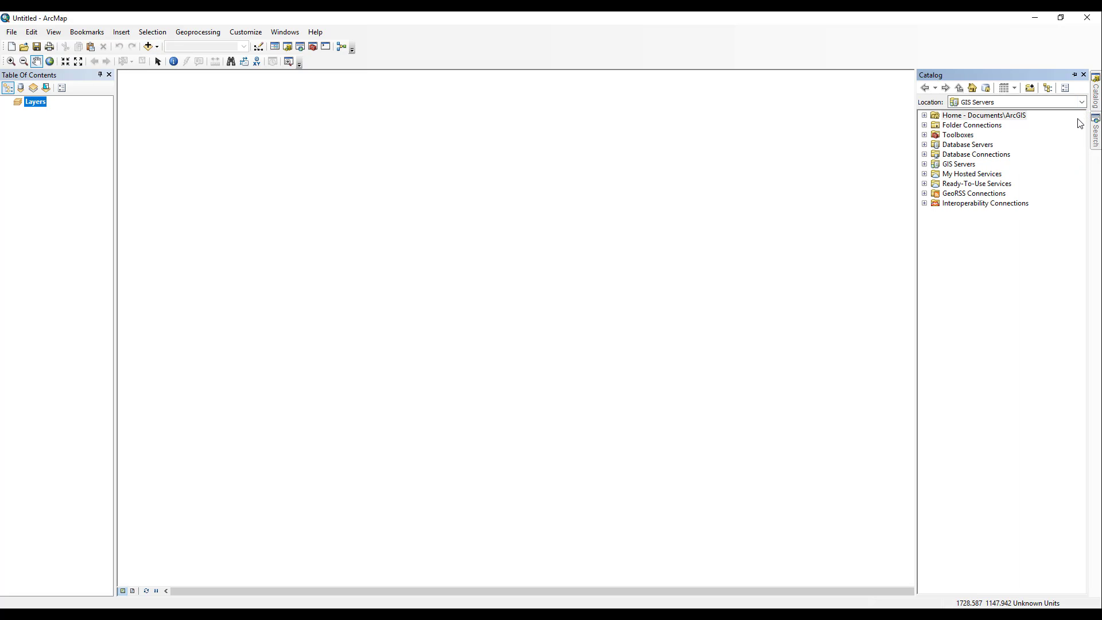
pyautogui.click(924, 164)
pyautogui.click(956, 224)
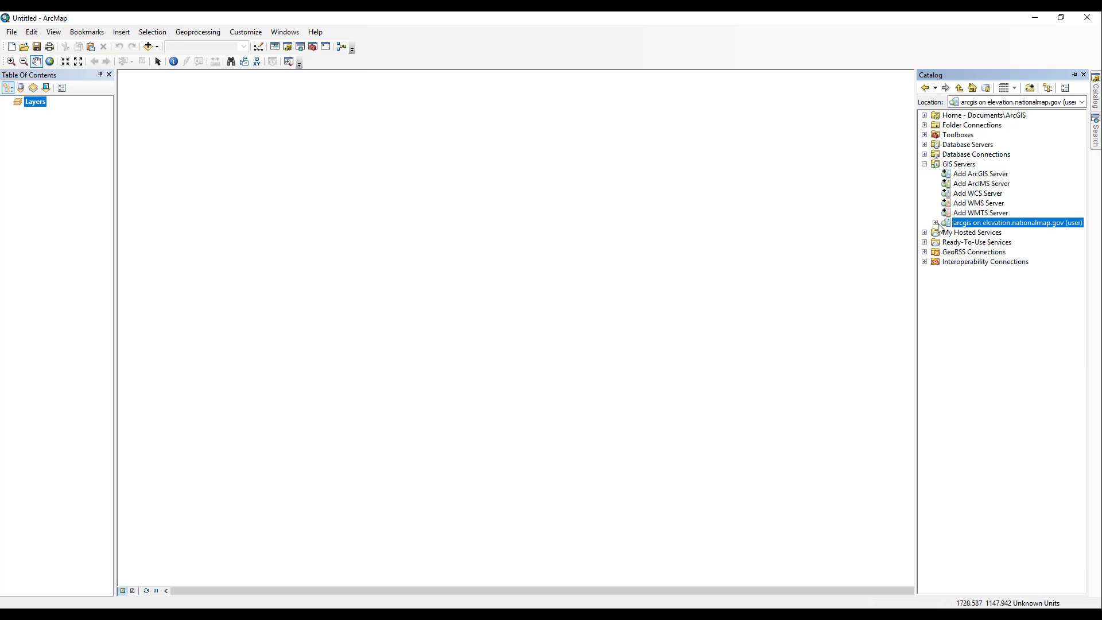
pyautogui.click(935, 223)
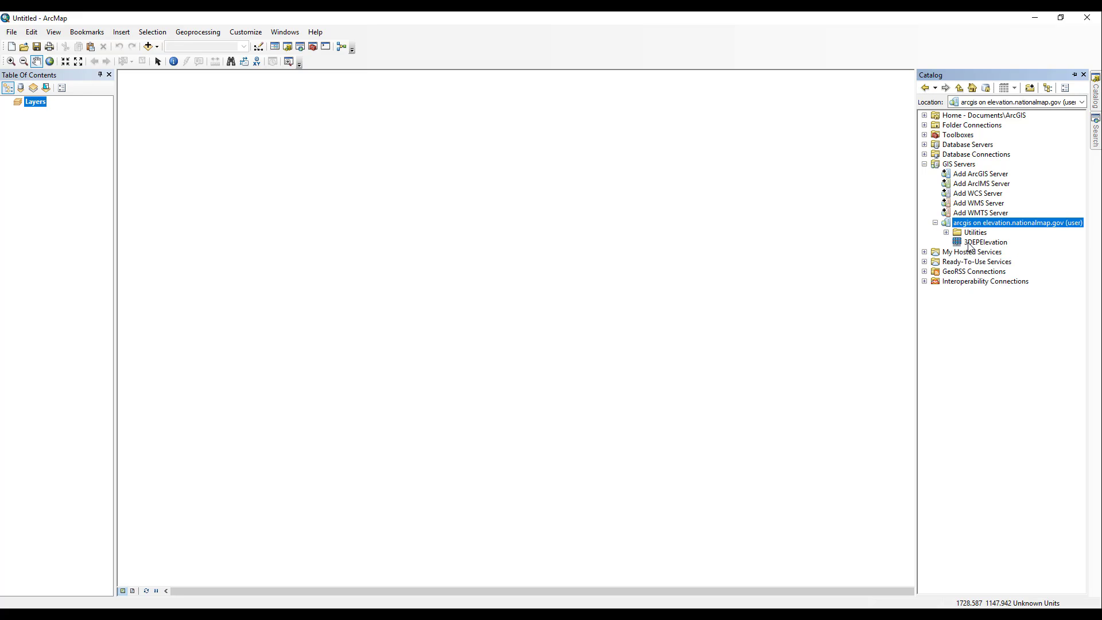
pyautogui.moveTo(969, 245); pyautogui.dragTo(59, 160)
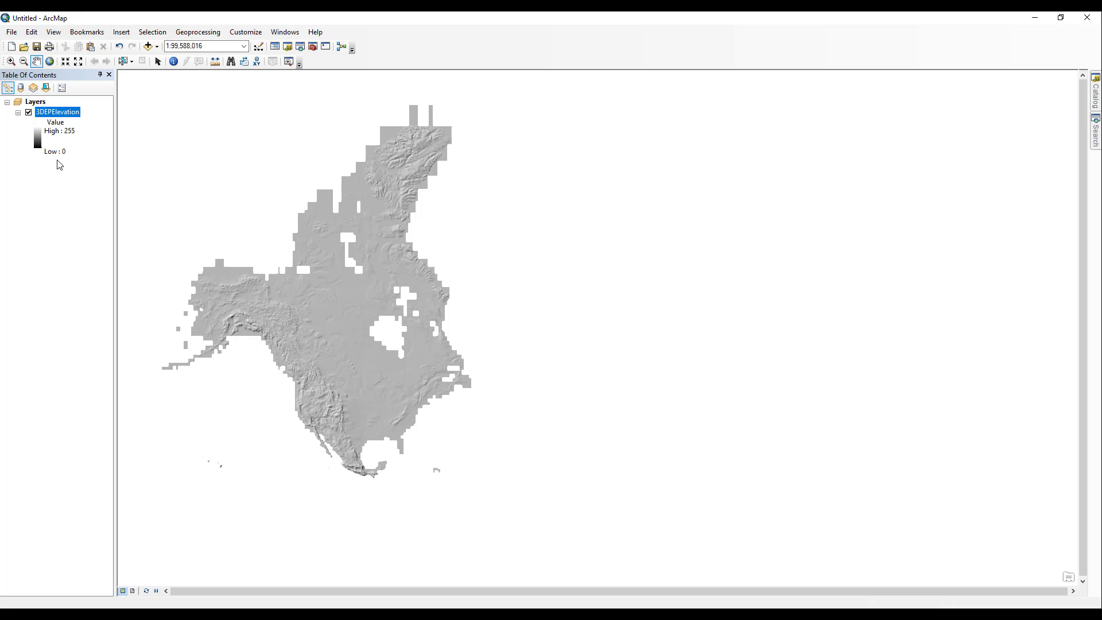
# - Zoom into the western United States and pan across the mountain terrain
pyautogui.click(11, 62)
pyautogui.moveTo(304, 416); pyautogui.dragTo(316, 427)
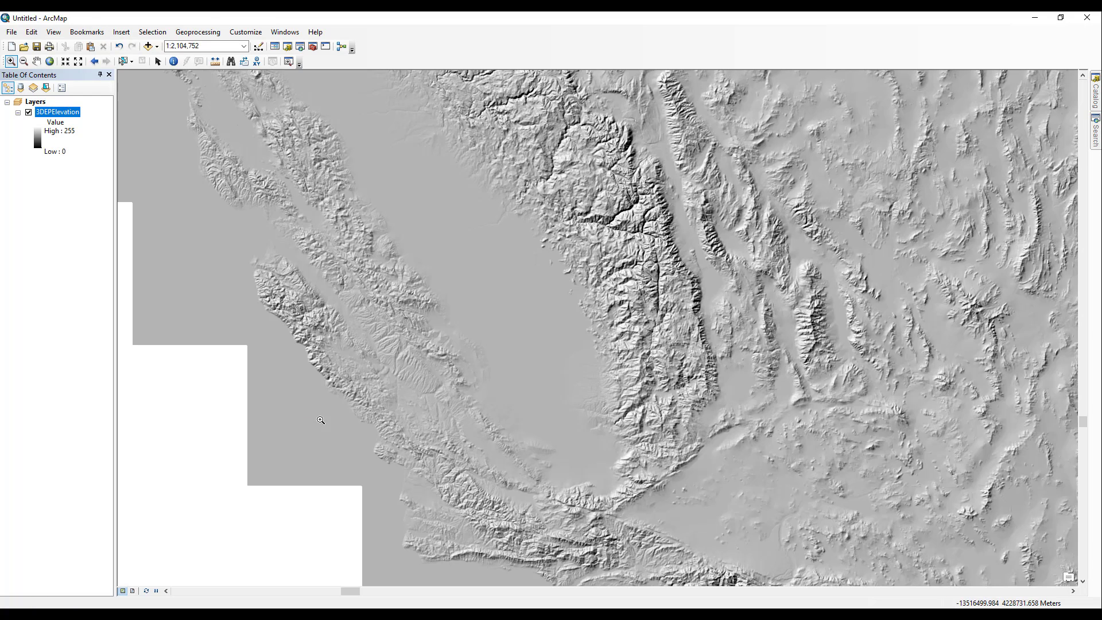
pyautogui.moveTo(588, 354); pyautogui.dragTo(461, 454)
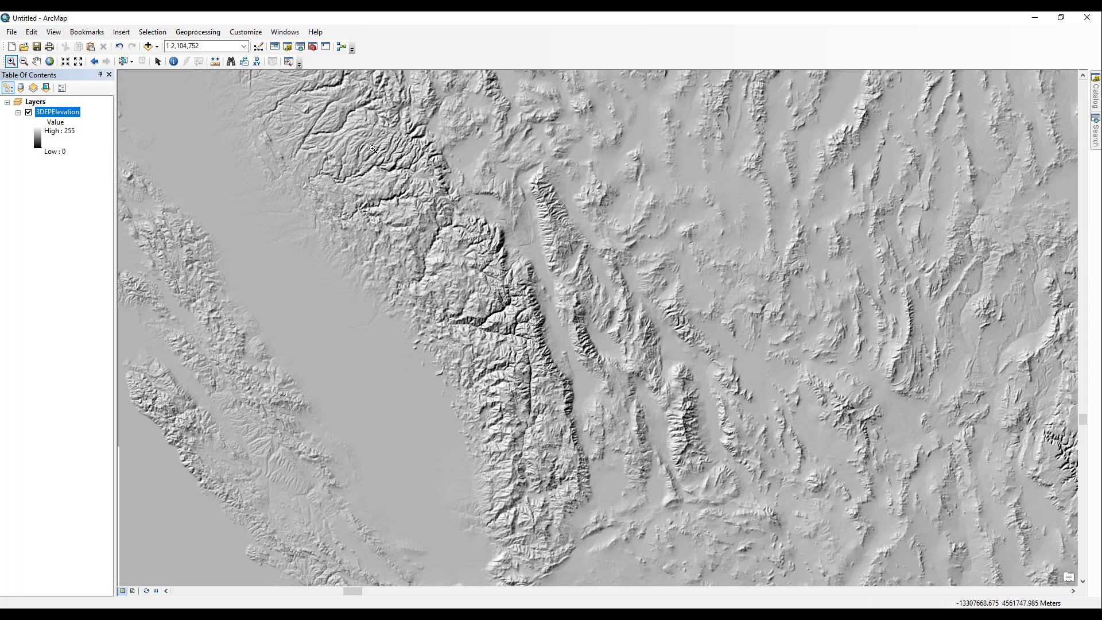
# - Apply the Hillshade Elevation Tinted processing template function to the 3DEPElevation layer
pyautogui.rightClick(68, 114)
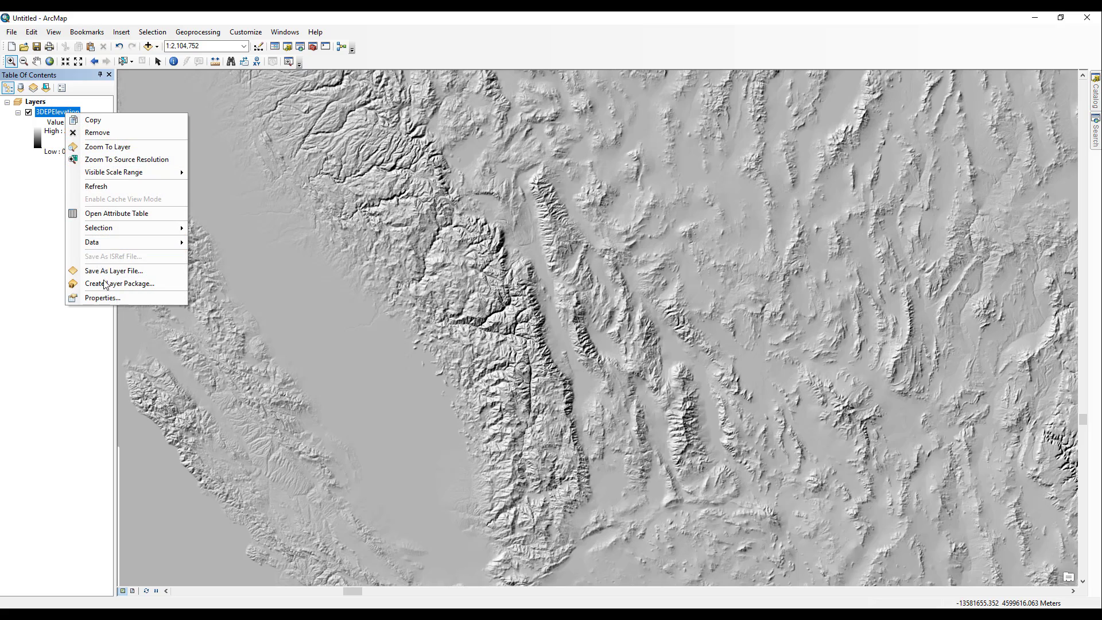
pyautogui.click(104, 298)
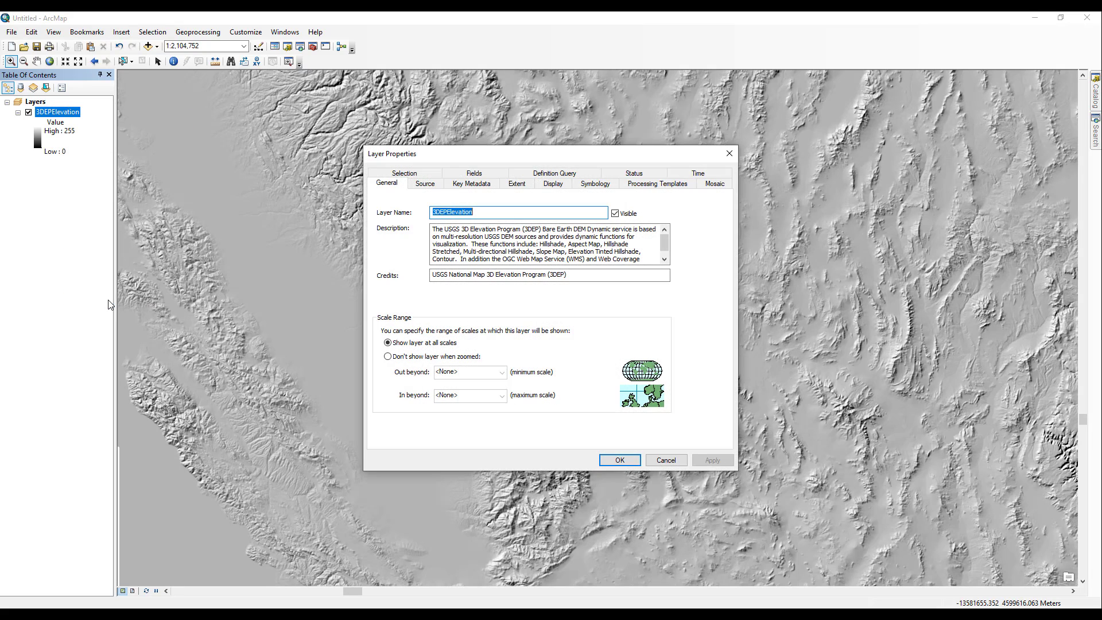
pyautogui.click(645, 190)
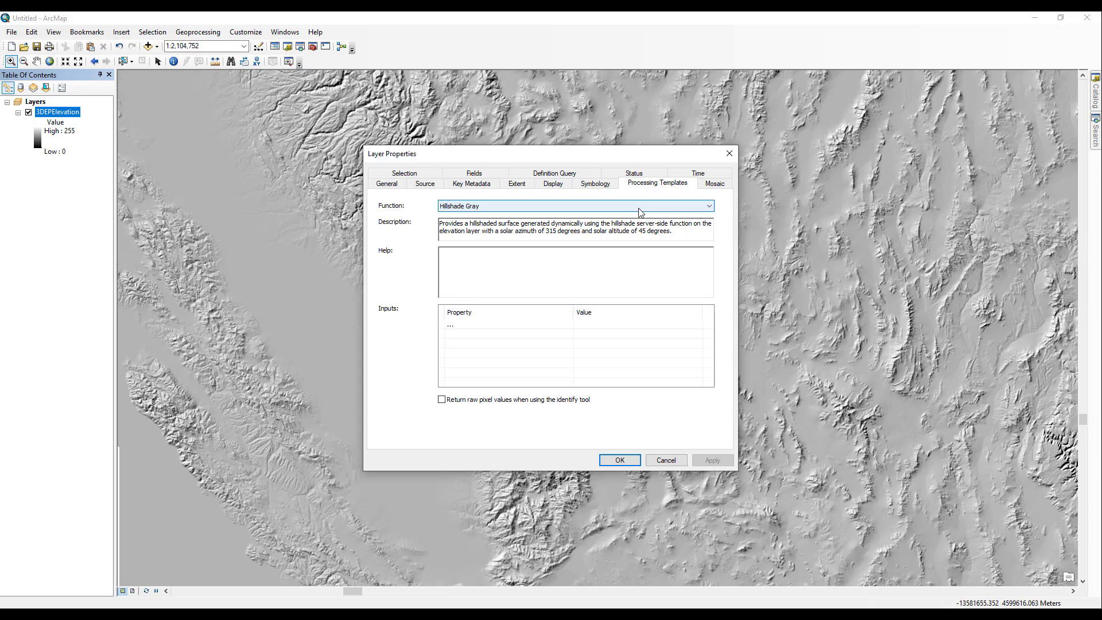
pyautogui.click(640, 207)
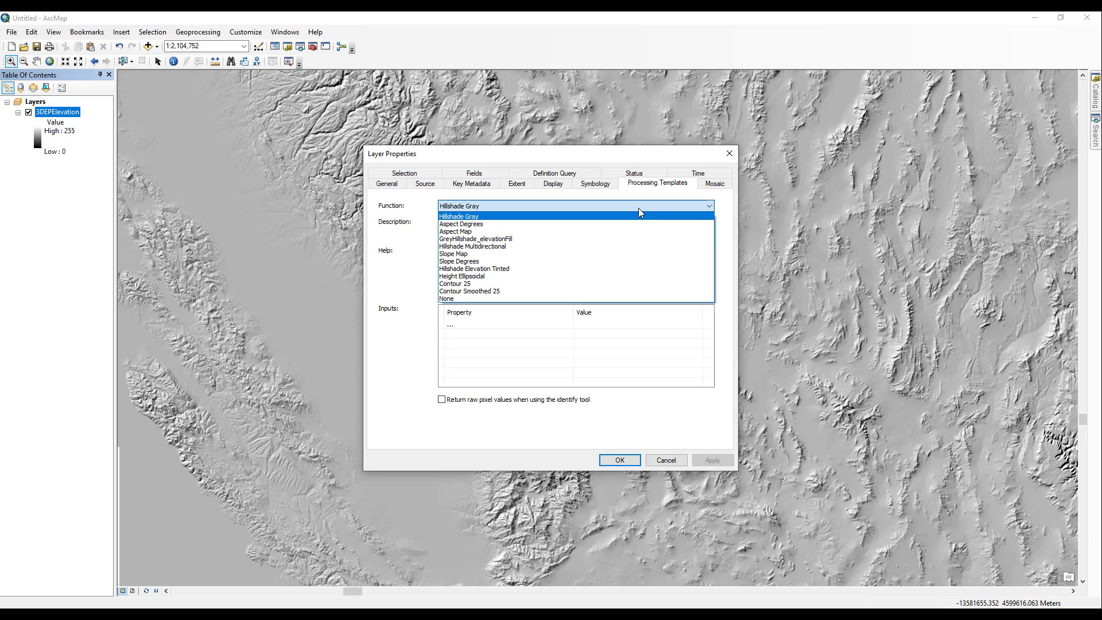
pyautogui.click(503, 269)
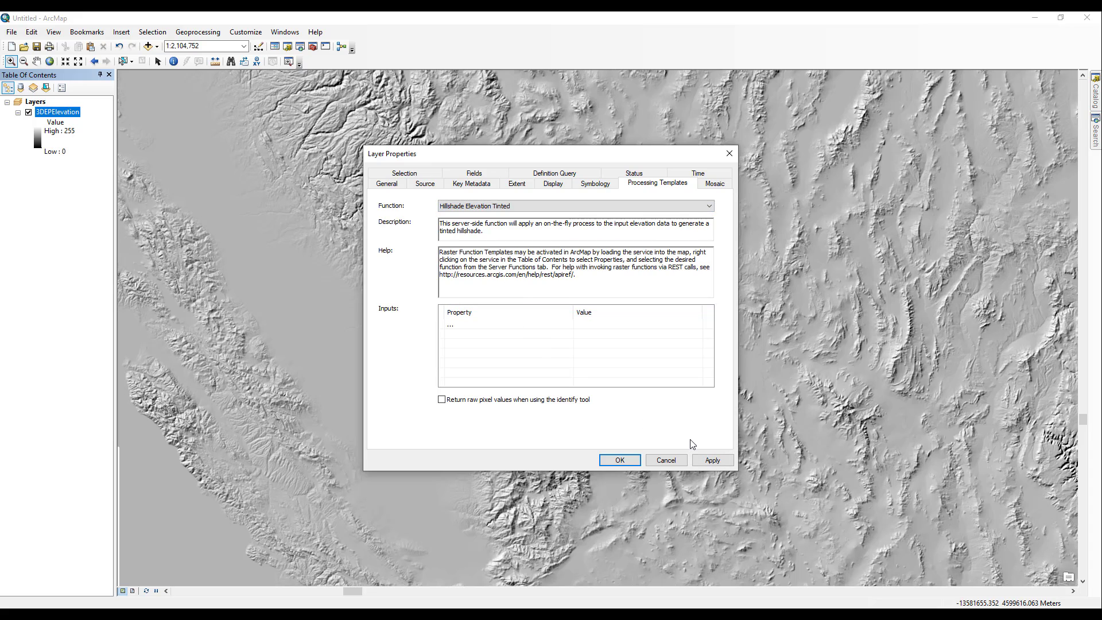
pyautogui.moveTo(637, 159); pyautogui.dragTo(961, 198)
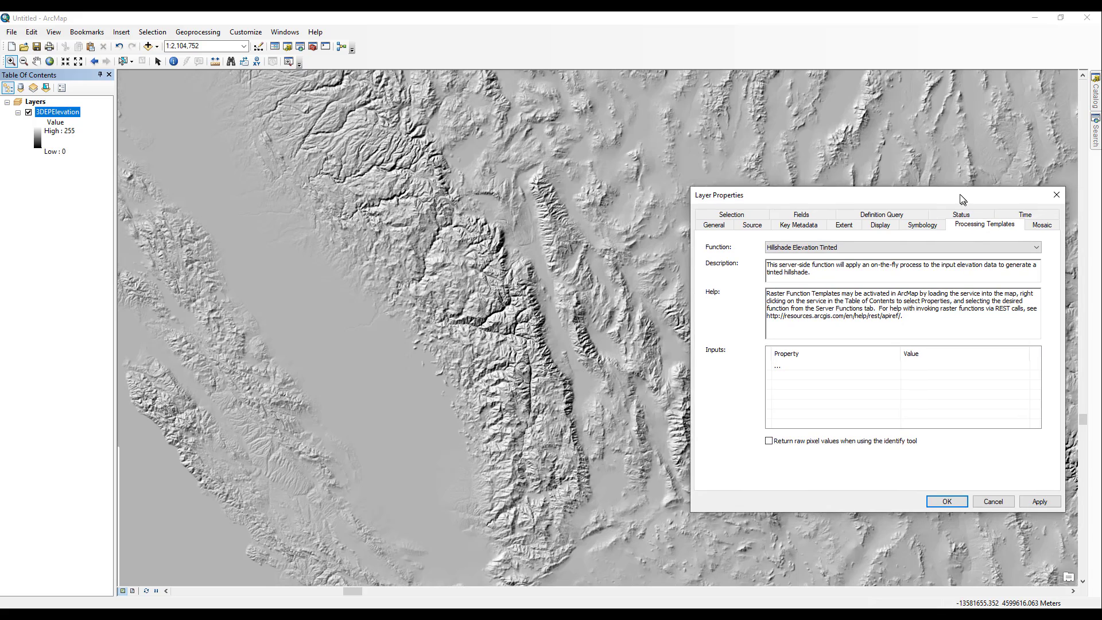
pyautogui.click(1036, 498)
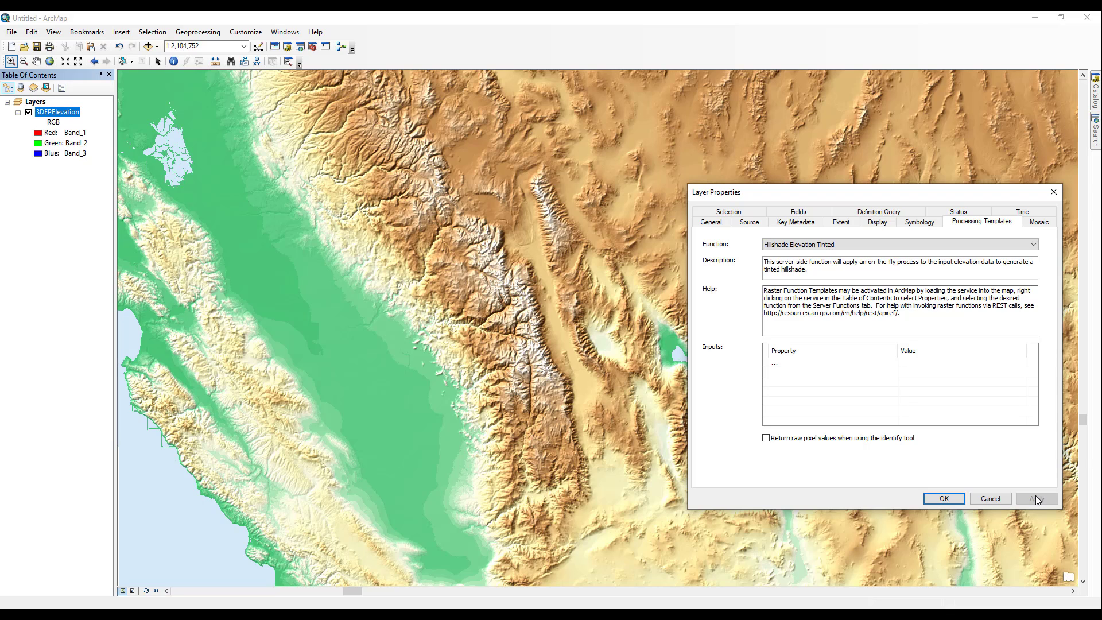
# - Apply and preview the Aspect Map and then Slope Map processing functions
pyautogui.click(999, 248)
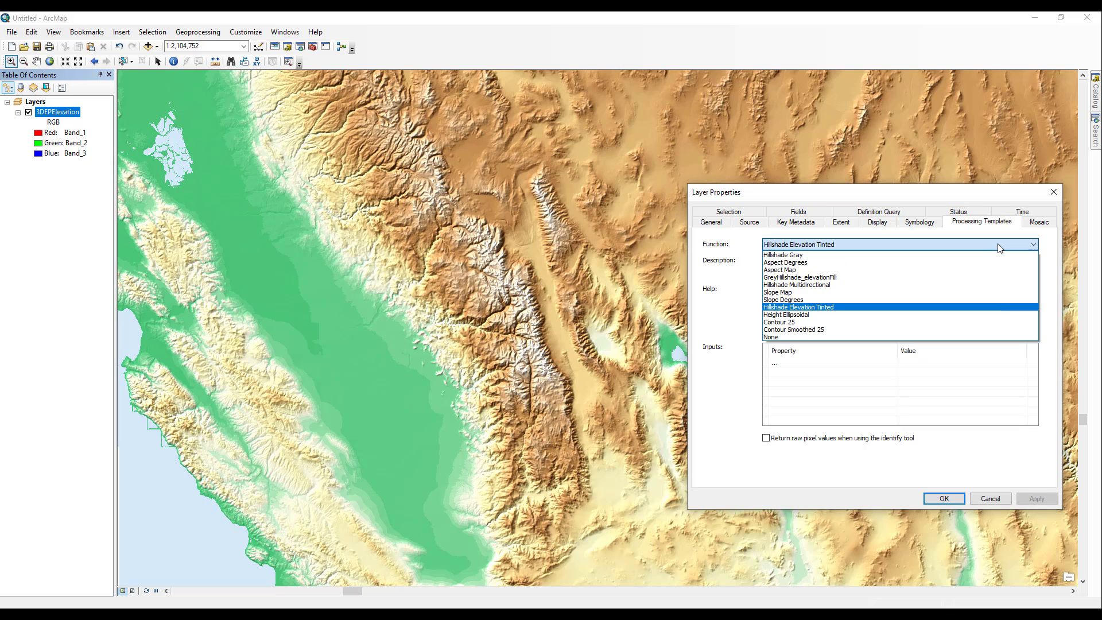
pyautogui.click(823, 269)
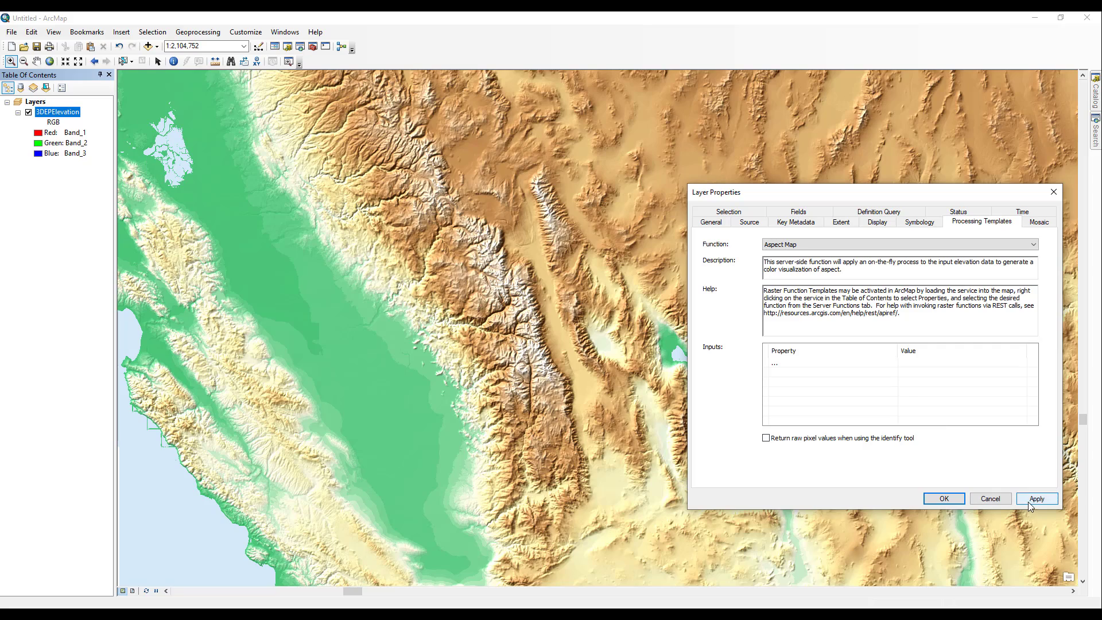
pyautogui.click(1027, 501)
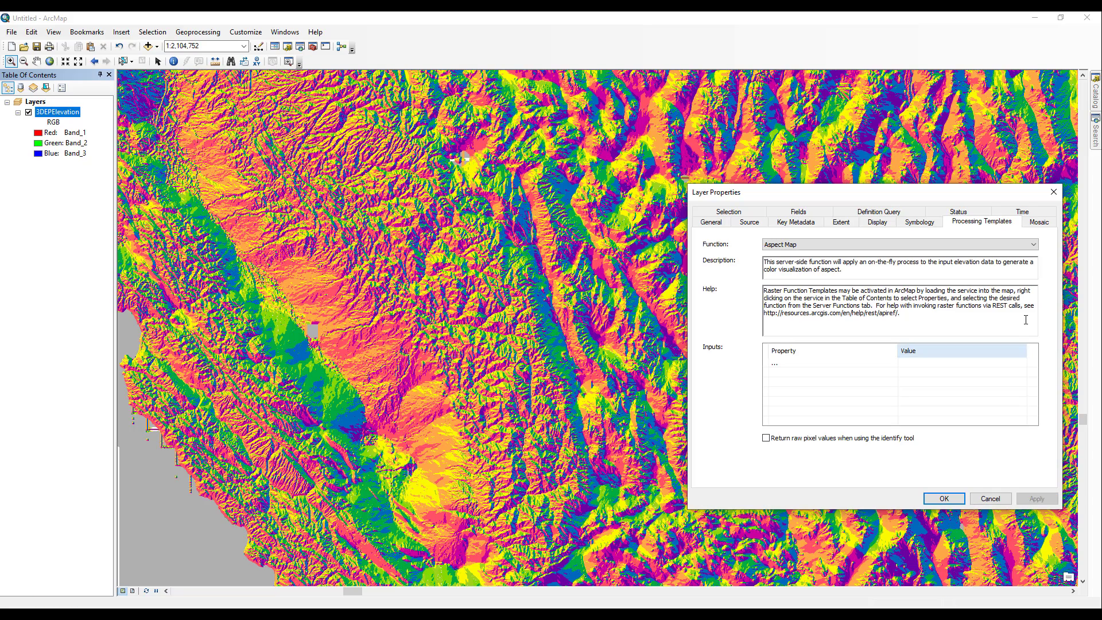
pyautogui.click(1011, 246)
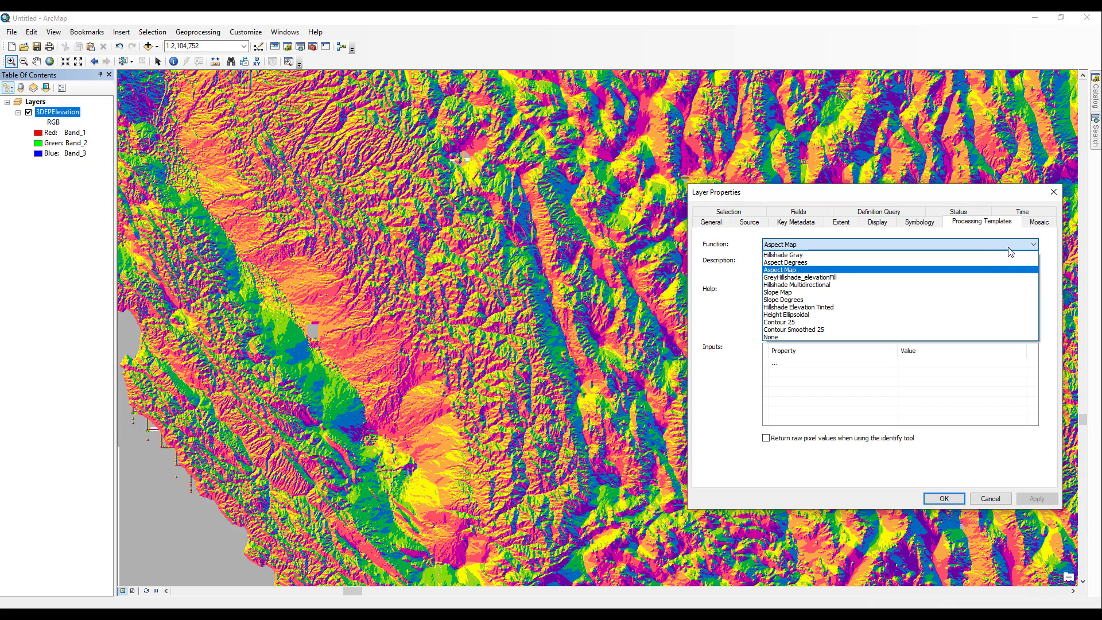
pyautogui.click(815, 292)
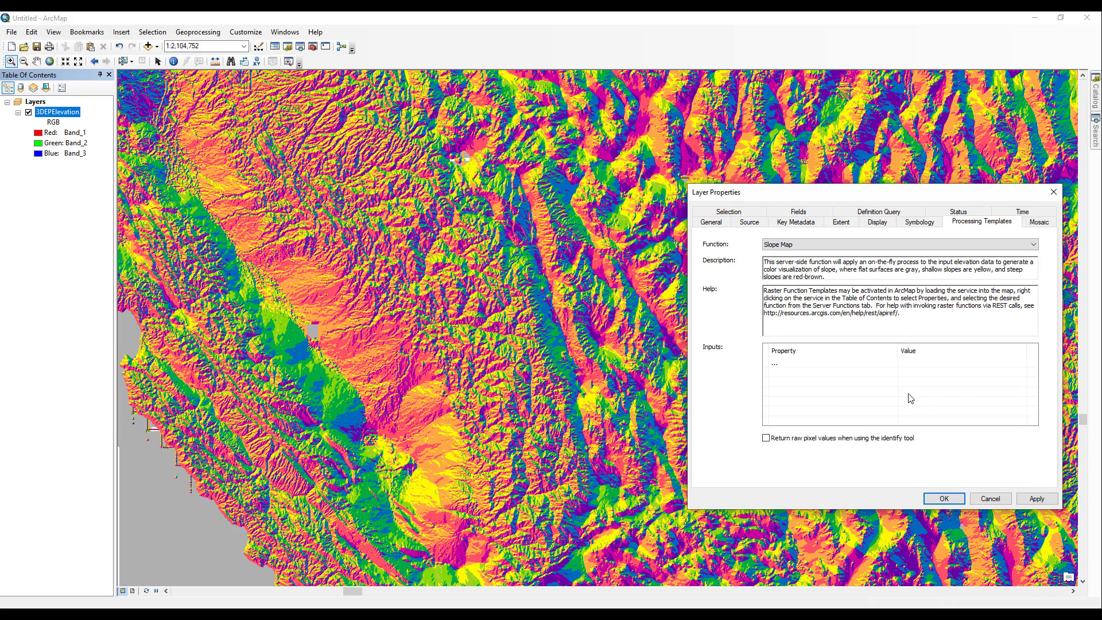
pyautogui.click(1036, 498)
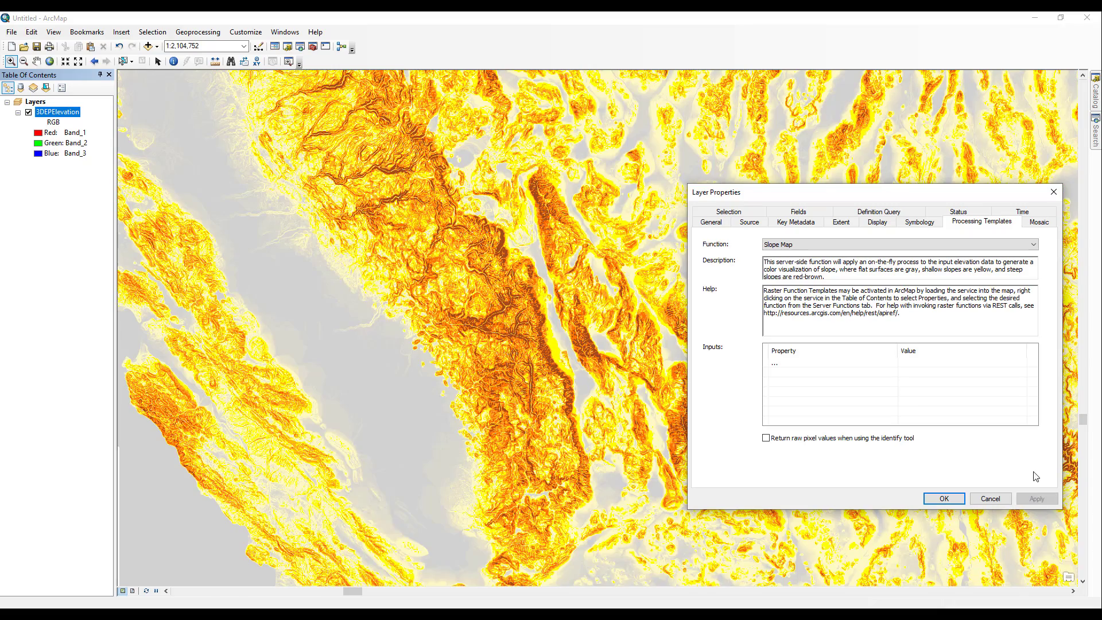
# - Switch the function back to Hillshade Gray and close Layer Properties
pyautogui.click(1010, 245)
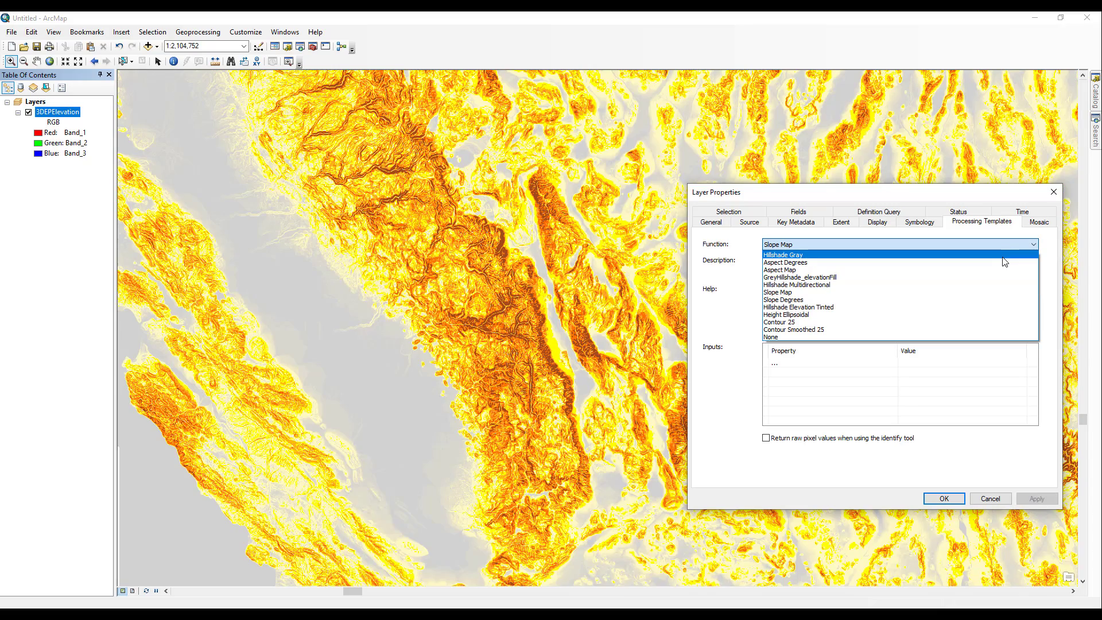
pyautogui.click(1003, 255)
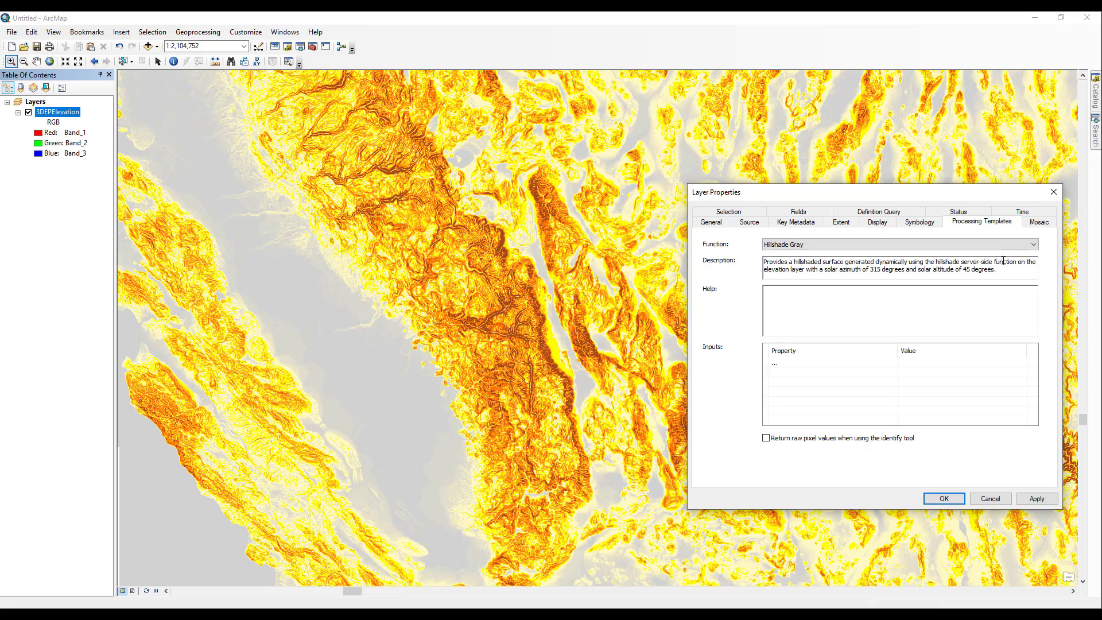
pyautogui.click(956, 497)
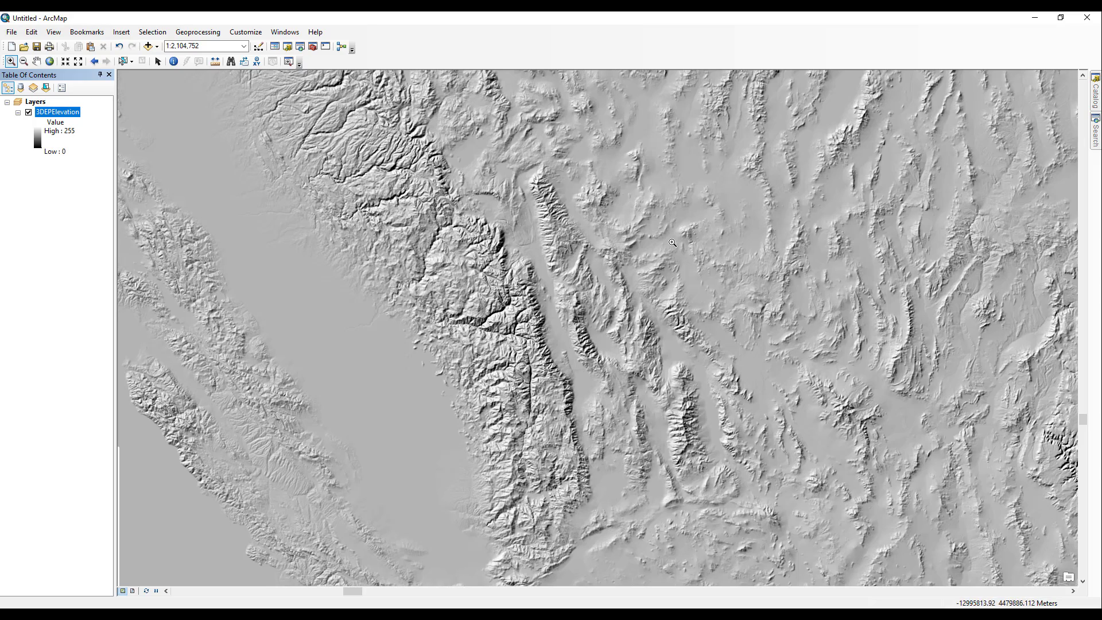
# - Set the layer's processing function to None and identify a ridge pixel's elevation (3400.62)
pyautogui.rightClick(75, 118)
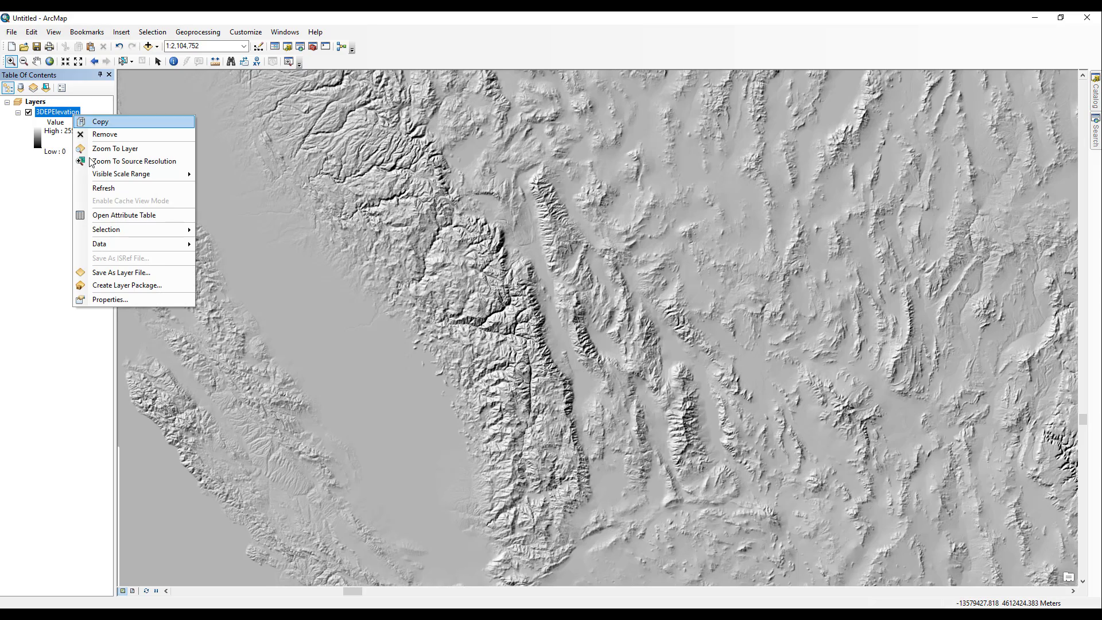
pyautogui.click(126, 297)
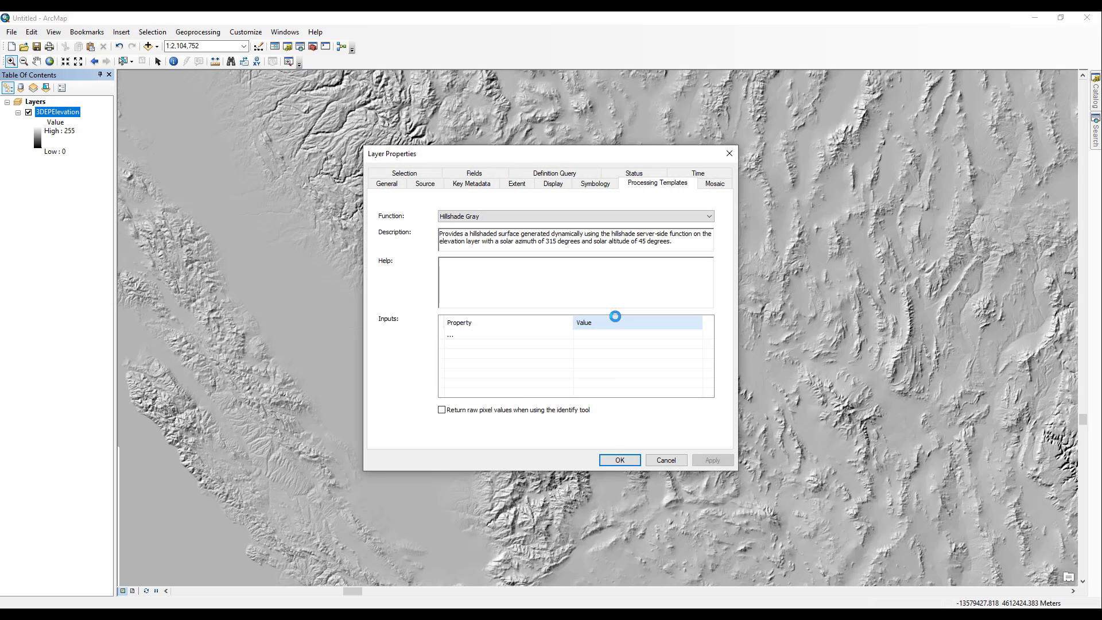
pyautogui.click(610, 218)
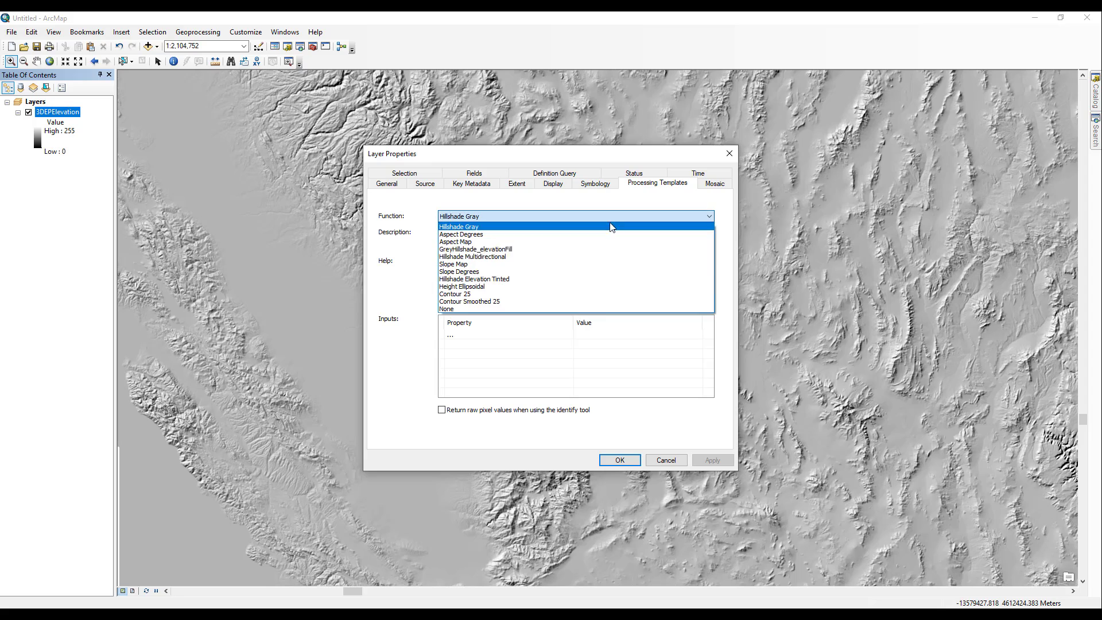
pyautogui.click(601, 308)
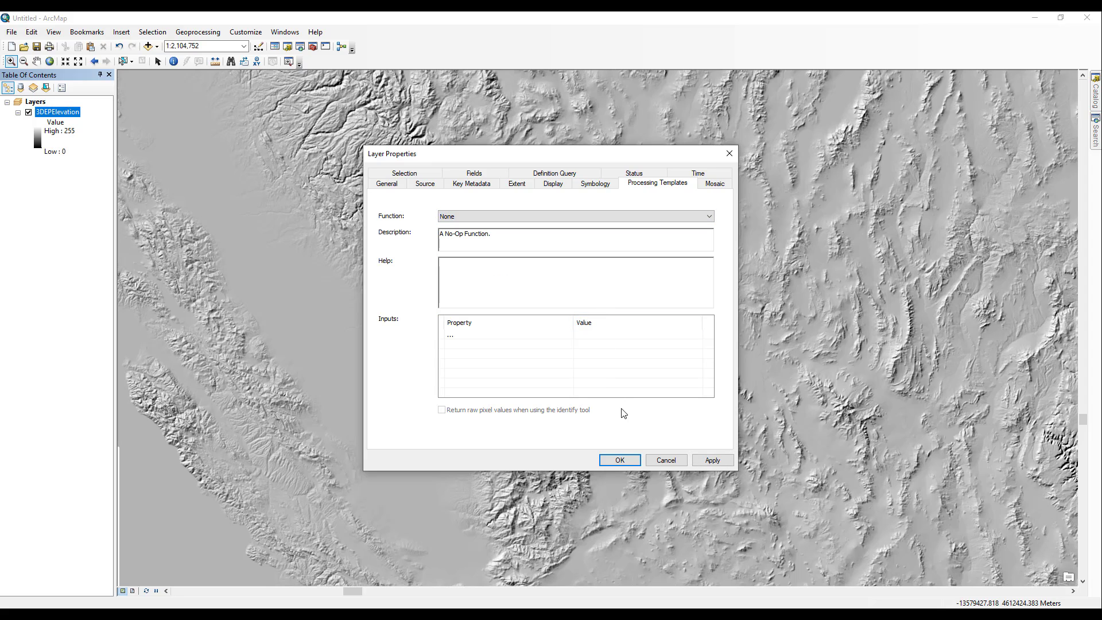
pyautogui.click(619, 460)
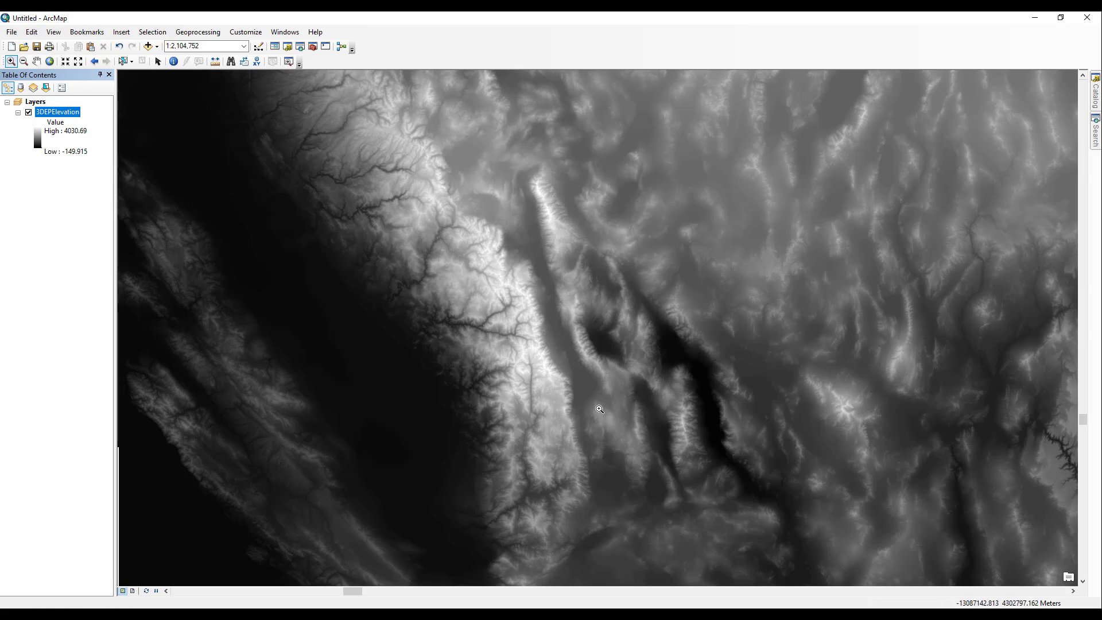
pyautogui.click(177, 66)
pyautogui.click(489, 296)
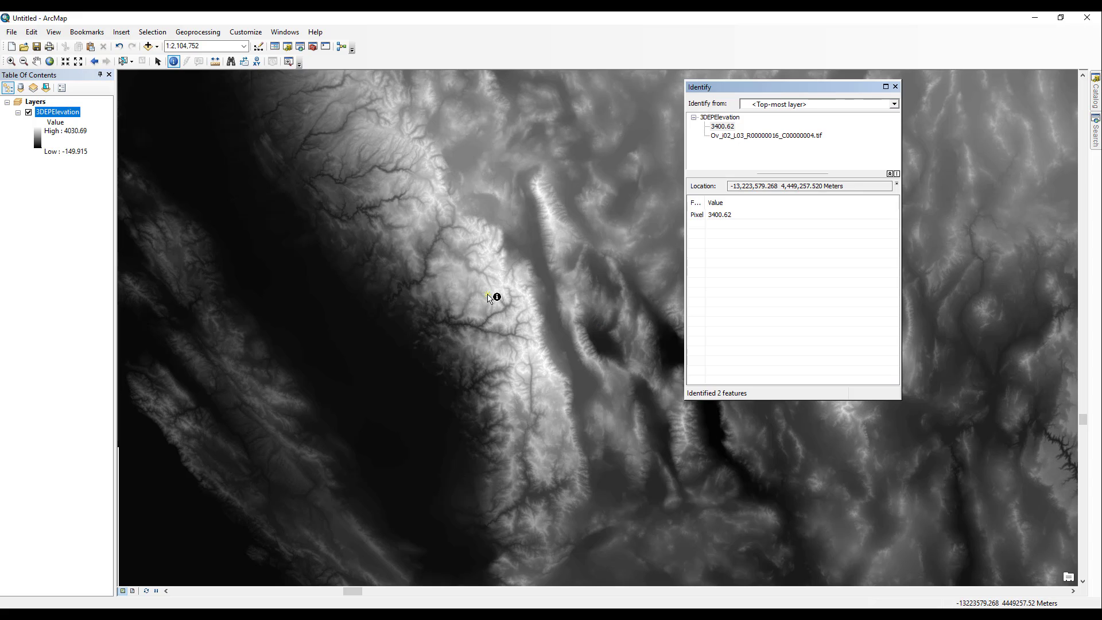